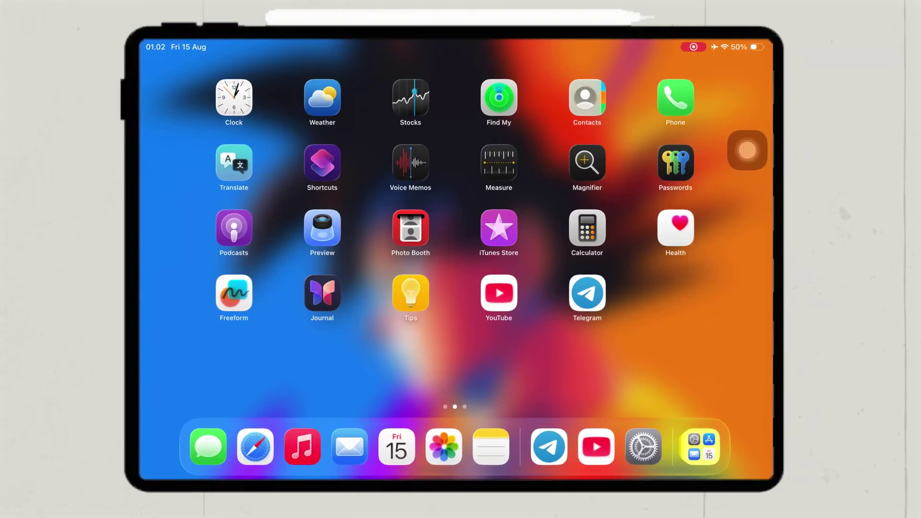
Open Maps past its prompts to view the coastal location, then share it live in Telegram for 15 minutes
{"action": "left_click_drag", "start_coordinate": [336, 336], "coordinate": [624, 336]}
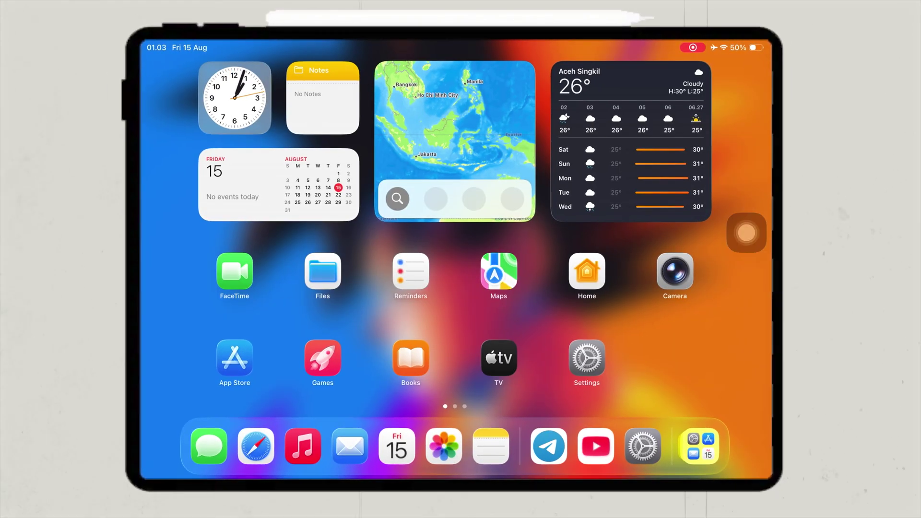
{"action": "mouse_move", "coordinate": [623, 336]}
{"action": "left_mouse_down"}
{"action": "mouse_move", "coordinate": [336, 336]}
{"action": "mouse_move", "coordinate": [624, 336]}
{"action": "left_mouse_up"}
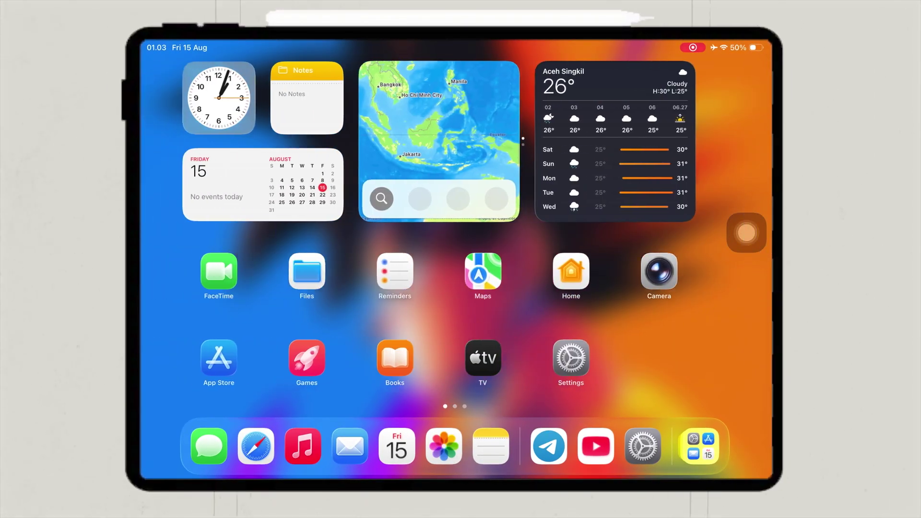
{"action": "left_click", "coordinate": [411, 360]}
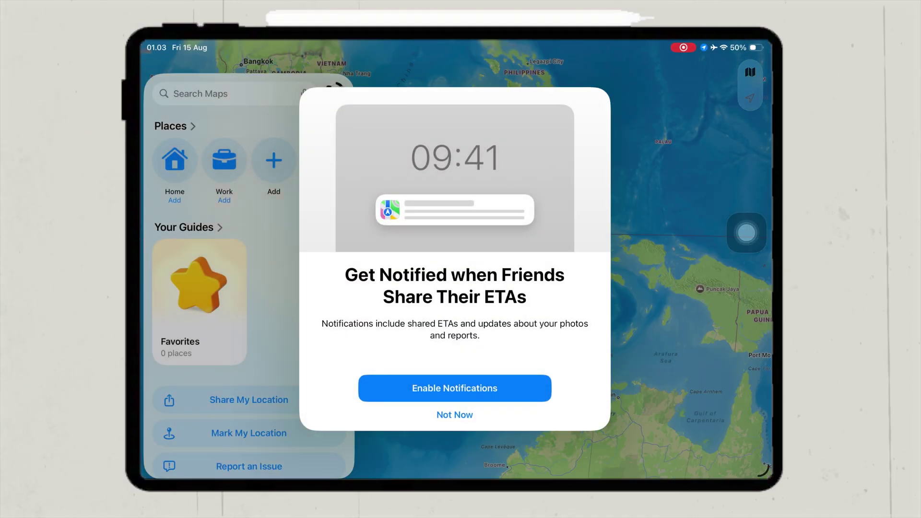
{"action": "left_click", "coordinate": [454, 414]}
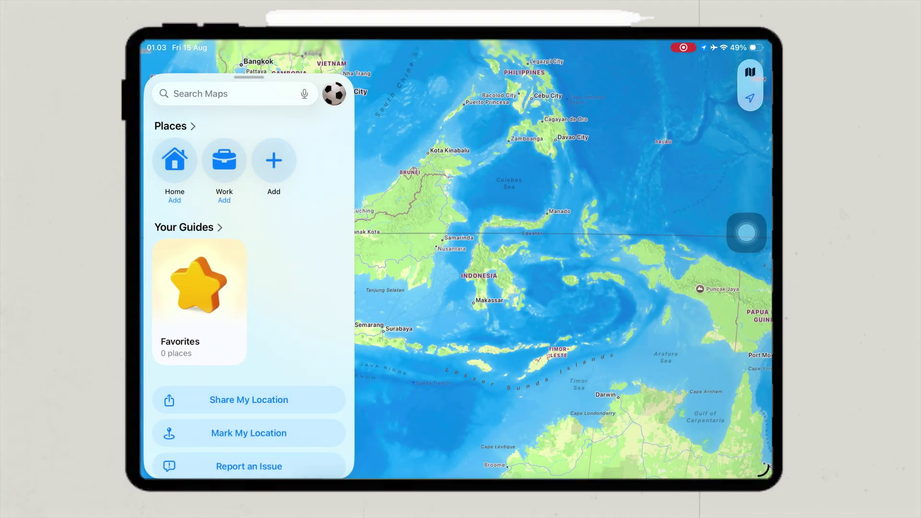
{"action": "key", "text": "Return"}
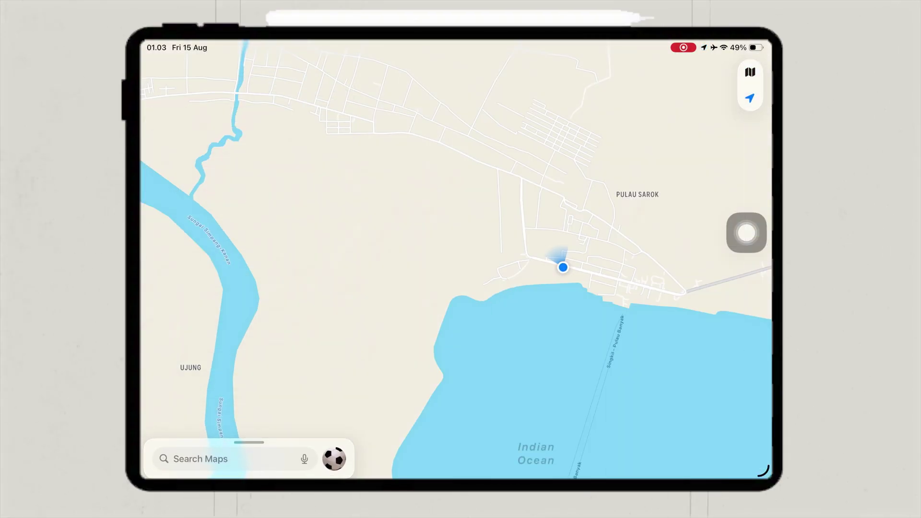
{"action": "key", "text": "super+minus"}
{"action": "key", "text": "super+minus"}
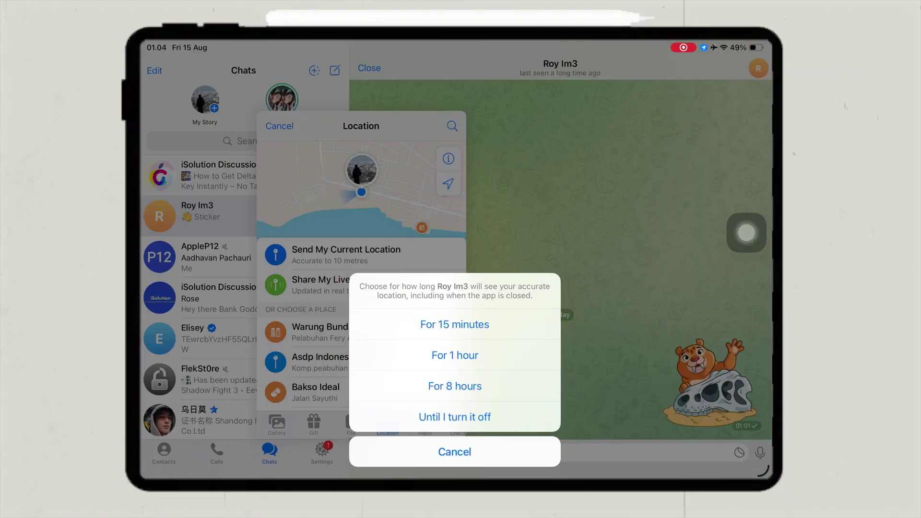
{"action": "left_click", "coordinate": [454, 323]}
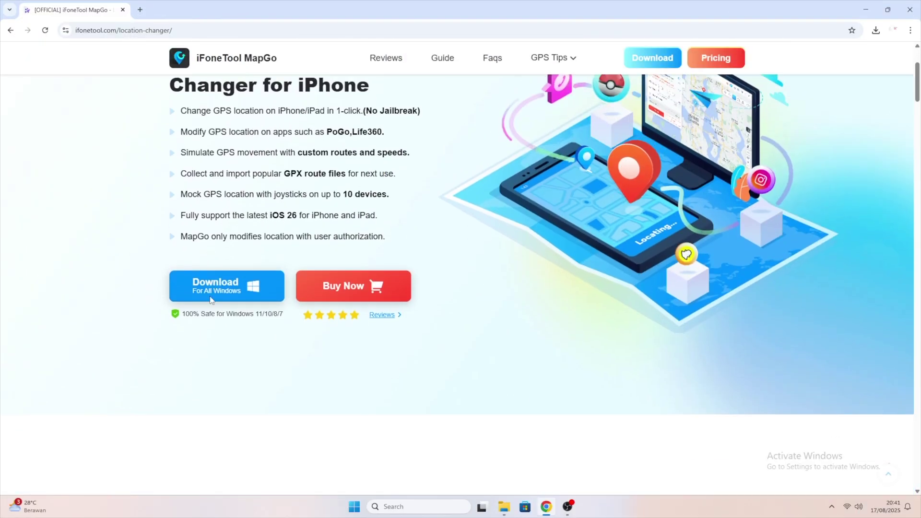
{"action": "scroll", "coordinate": [210, 300], "scroll_direction": "down", "scroll_amount": 8}
{"action": "scroll", "coordinate": [210, 296], "scroll_direction": "up", "scroll_amount": 6}
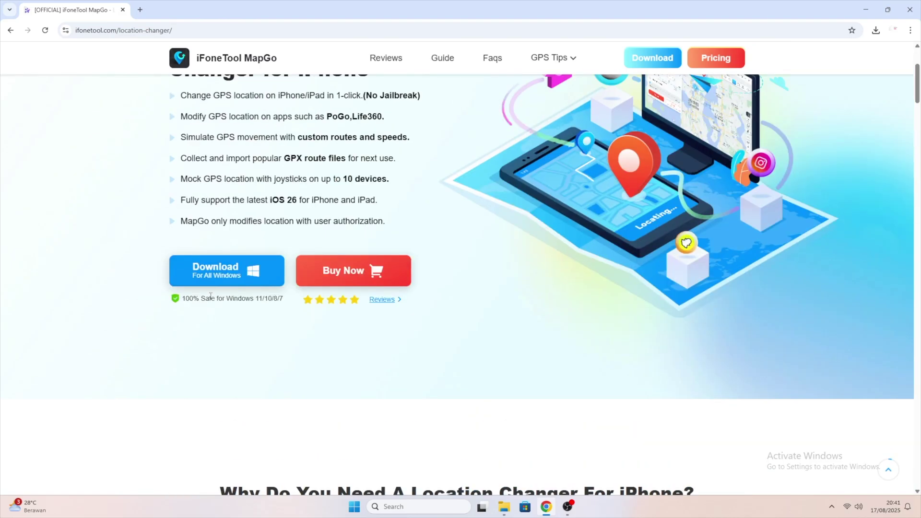
{"action": "scroll", "coordinate": [211, 296], "scroll_direction": "up", "scroll_amount": 3}
{"action": "left_click_drag", "start_coordinate": [172, 165], "coordinate": [382, 199]}
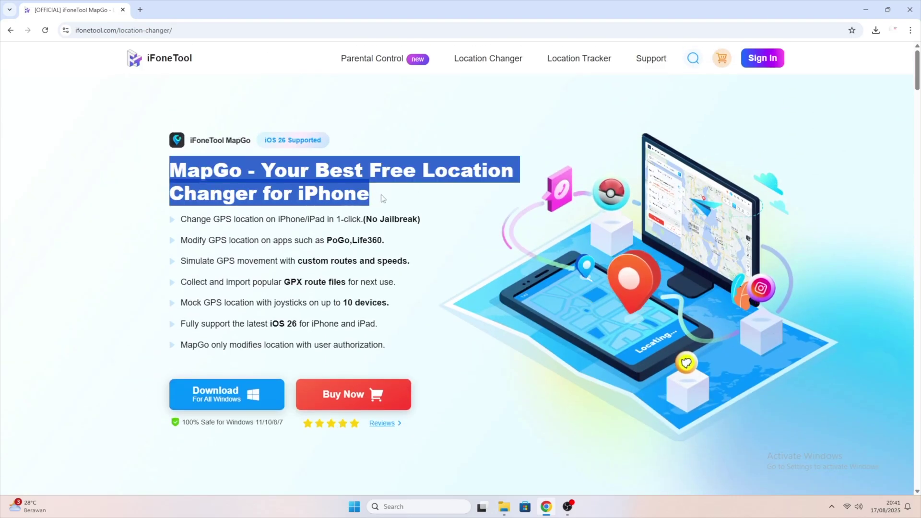
{"action": "left_click", "coordinate": [395, 201]}
{"action": "left_click_drag", "start_coordinate": [182, 218], "coordinate": [407, 220]}
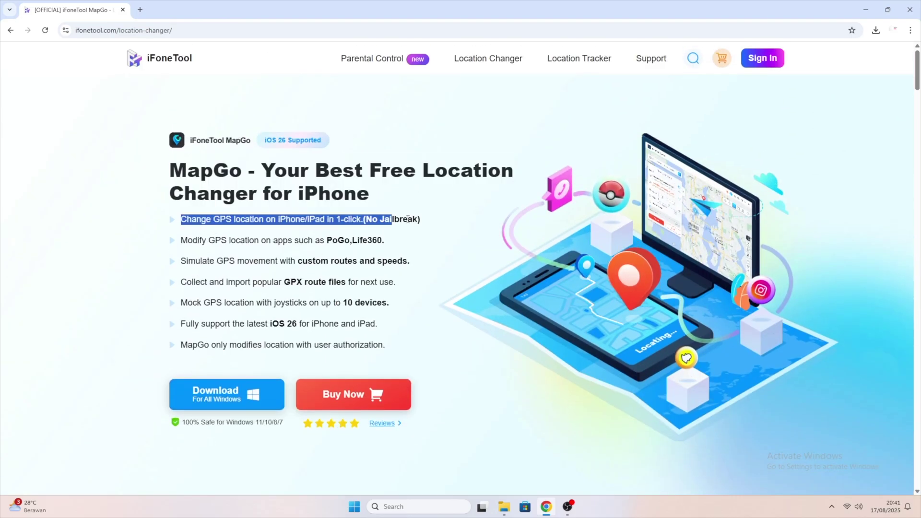
{"action": "left_click_drag", "start_coordinate": [182, 238], "coordinate": [421, 244]}
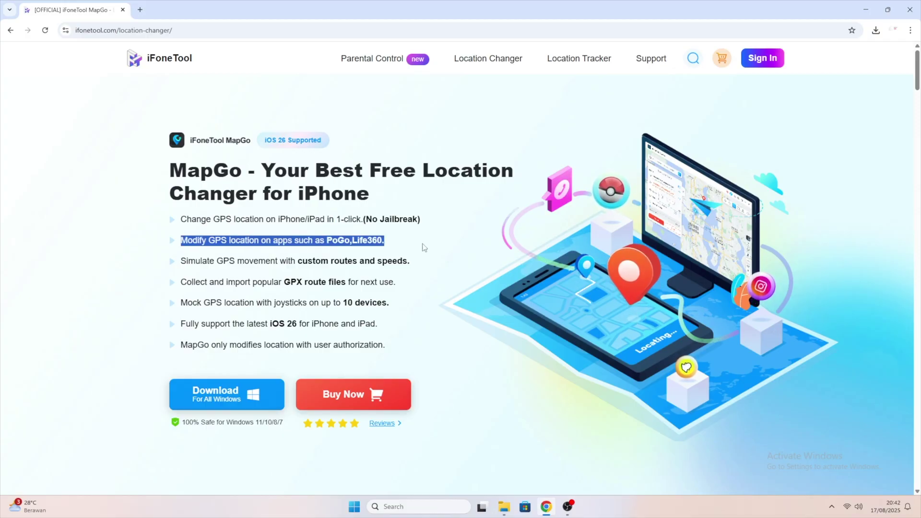
{"action": "left_click", "coordinate": [355, 247]}
{"action": "scroll", "coordinate": [355, 247], "scroll_direction": "down", "scroll_amount": 1}
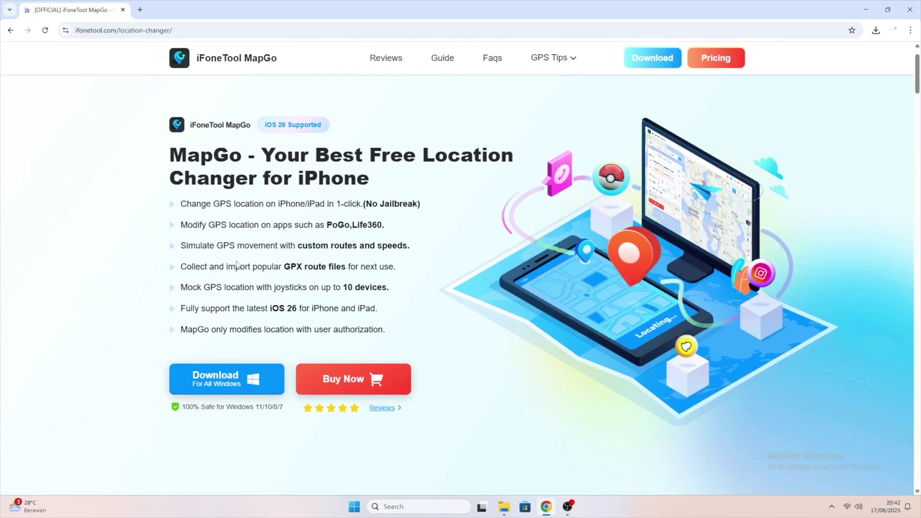
{"action": "triple_click", "coordinate": [224, 270]}
{"action": "left_click", "coordinate": [218, 283]}
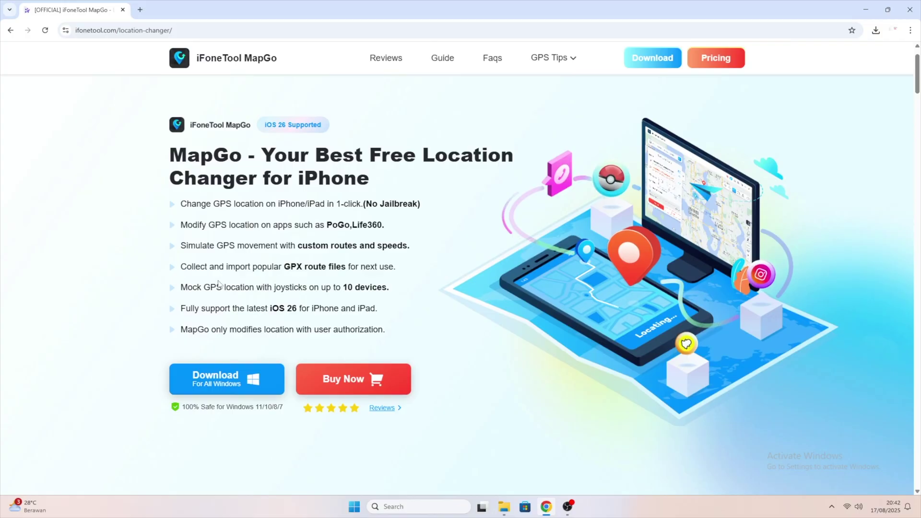
{"action": "scroll", "coordinate": [422, 329], "scroll_direction": "down", "scroll_amount": 10}
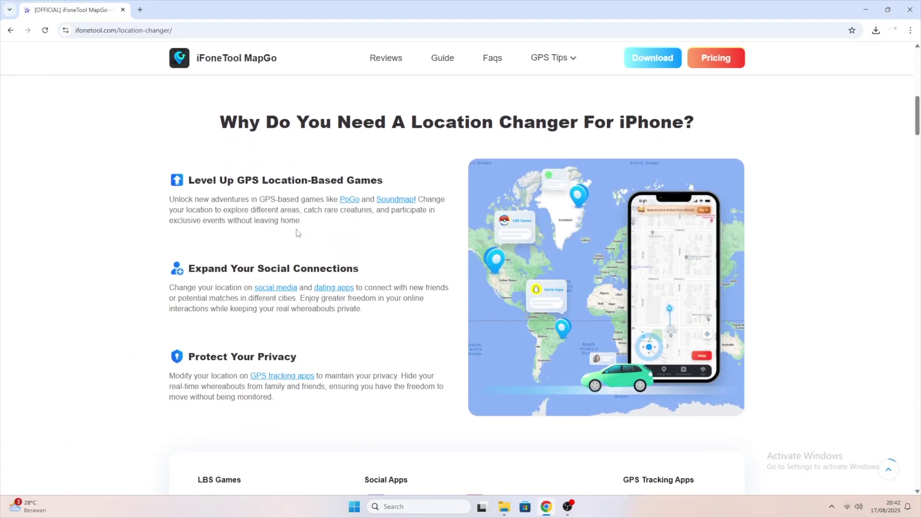
{"action": "scroll", "coordinate": [296, 233], "scroll_direction": "down", "scroll_amount": 6}
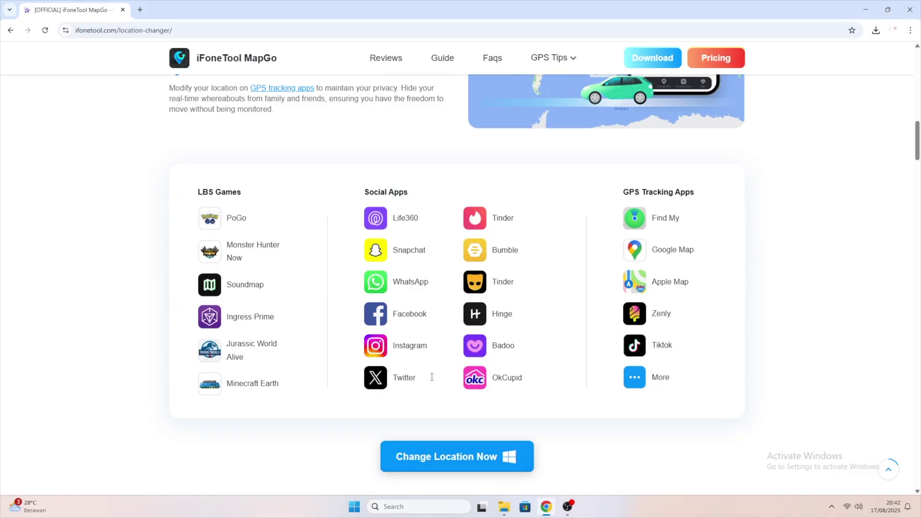
Download MapGo from its page and run the installer, accepting the agreement
{"action": "left_click", "coordinate": [454, 465]}
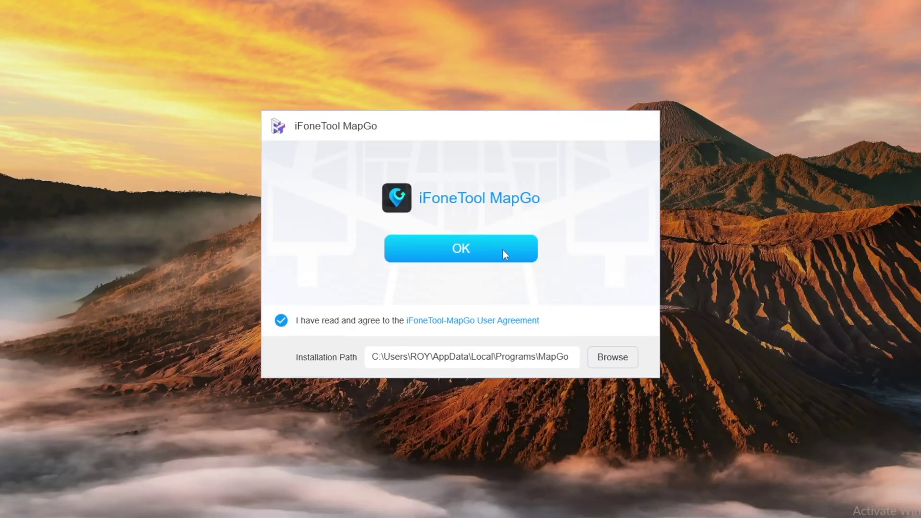
{"action": "left_click", "coordinate": [503, 256]}
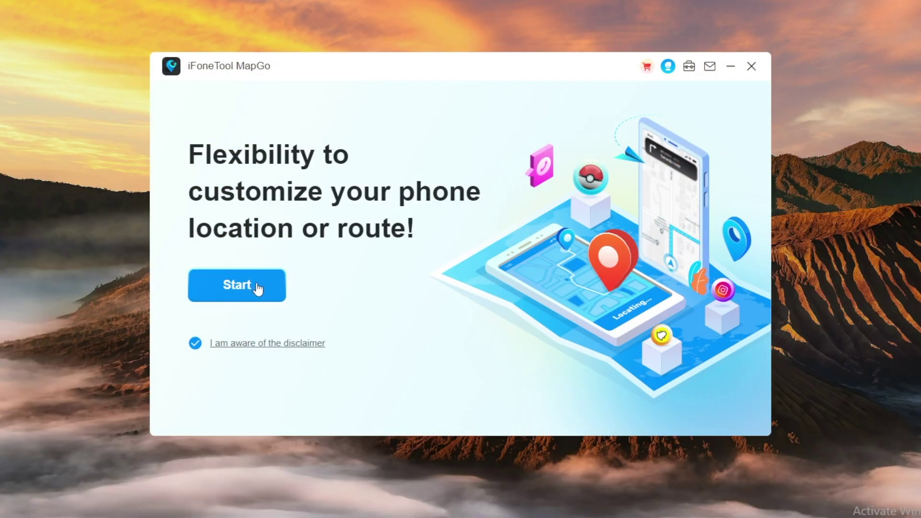
Start MapGo and connect the iPad until the simulation mode choice appears
{"action": "left_click", "coordinate": [257, 287]}
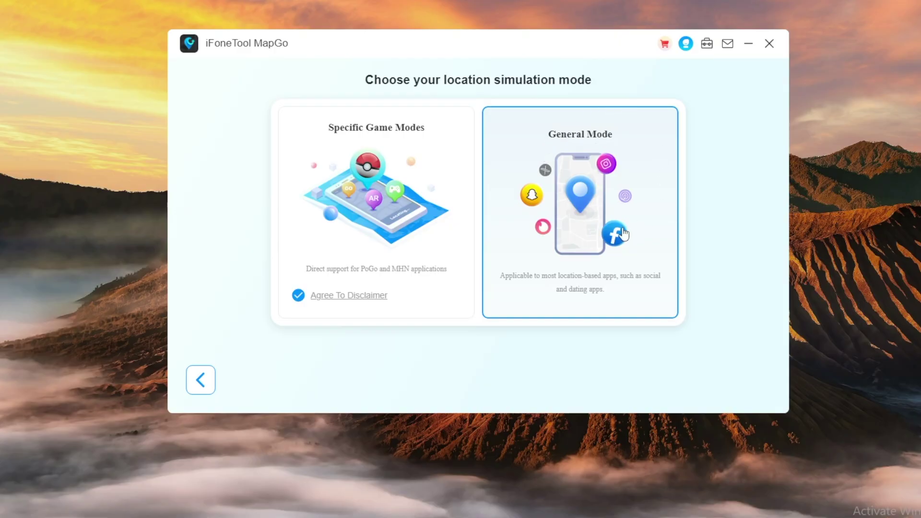
Choose General Mode and skip through the tour tips to the Teleport Mode map
{"action": "left_click", "coordinate": [635, 264]}
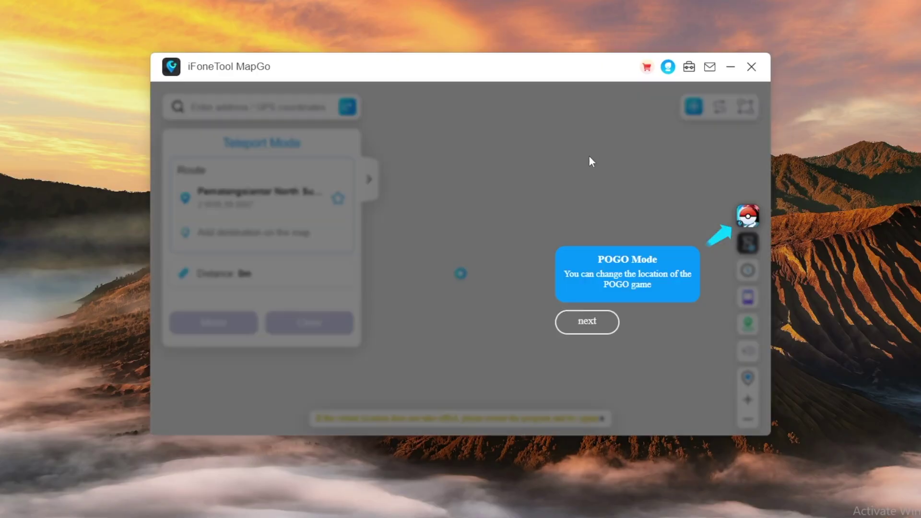
{"action": "left_click", "coordinate": [593, 327]}
{"action": "left_click", "coordinate": [557, 232]}
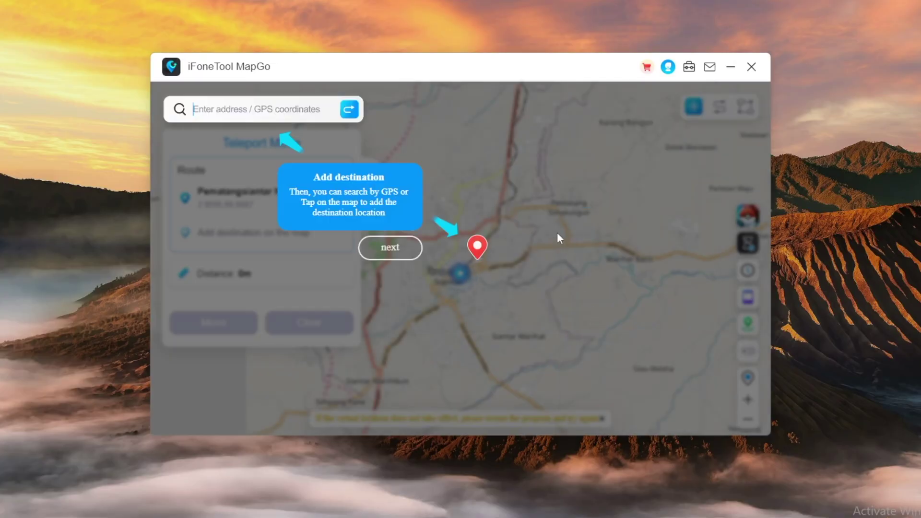
{"action": "left_click", "coordinate": [398, 245]}
{"action": "left_click", "coordinate": [484, 287]}
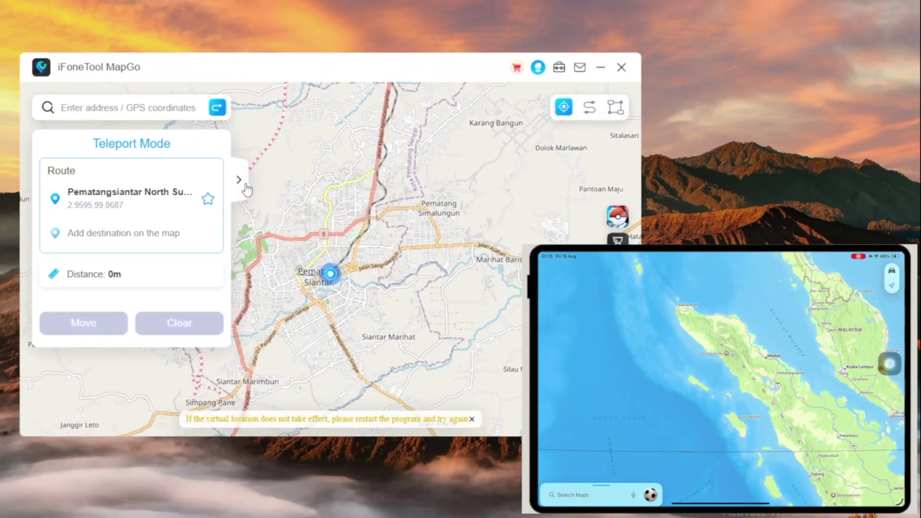
Search for 'delhi' and set Delhi, India as the teleport destination
{"action": "left_click", "coordinate": [197, 192]}
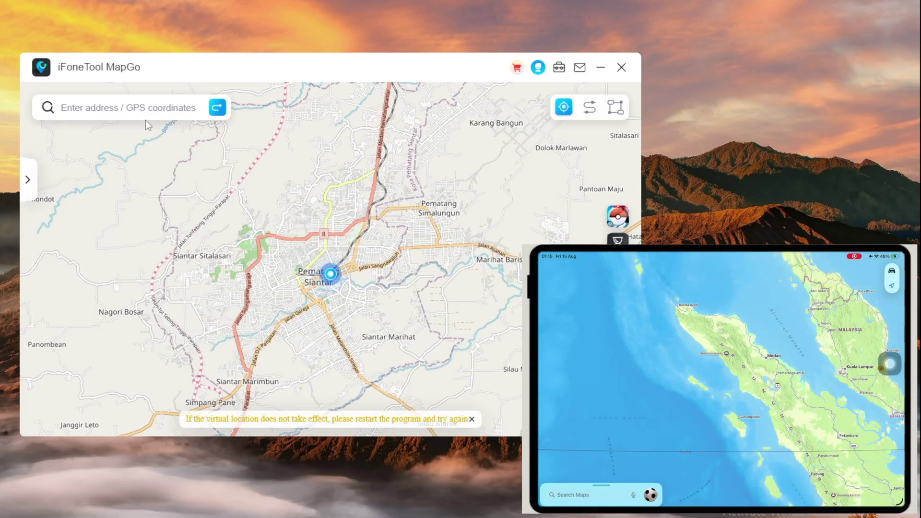
{"action": "left_click", "coordinate": [147, 112]}
{"action": "type", "text": "D"}
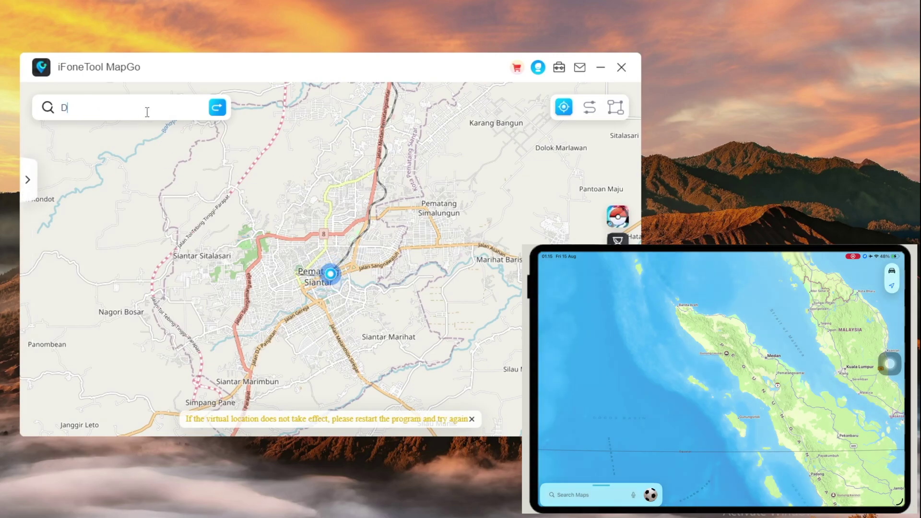
{"action": "type", "text": "ELHIU"}
{"action": "key", "text": "BackSpace"}
{"action": "key", "text": "BackSpace"}
{"action": "key", "text": "BackSpace"}
{"action": "key", "text": "BackSpace"}
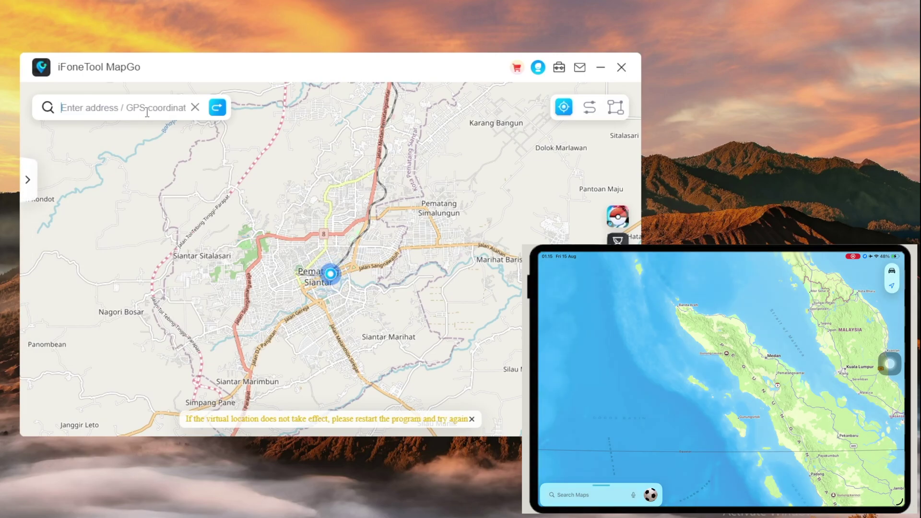
{"action": "type", "text": "delhi"}
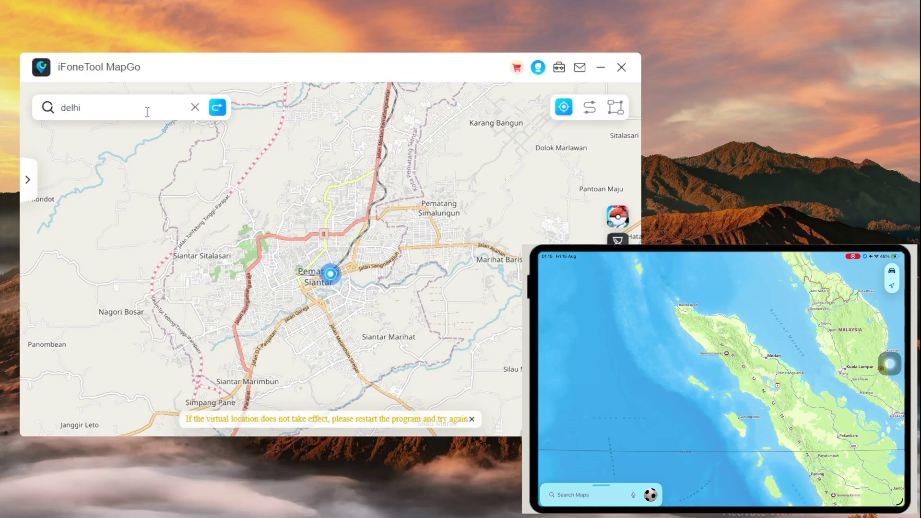
{"action": "key", "text": "Return"}
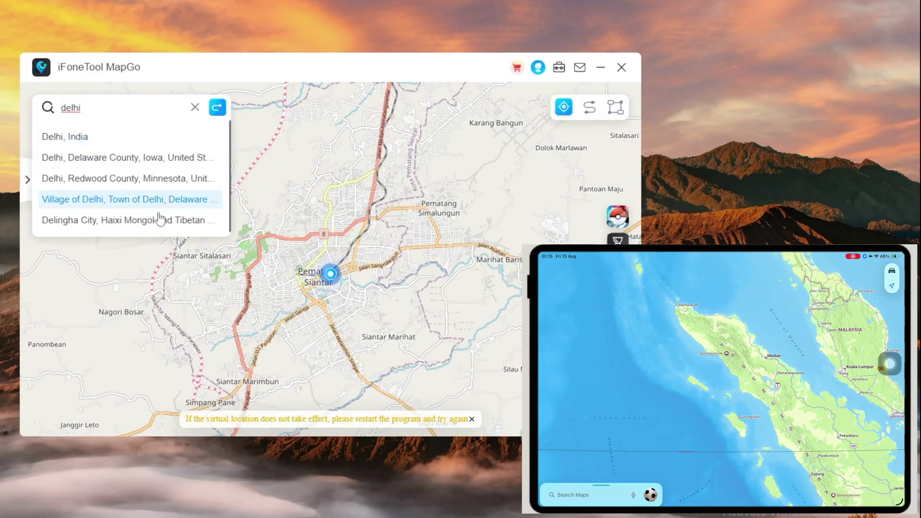
{"action": "left_click", "coordinate": [79, 137]}
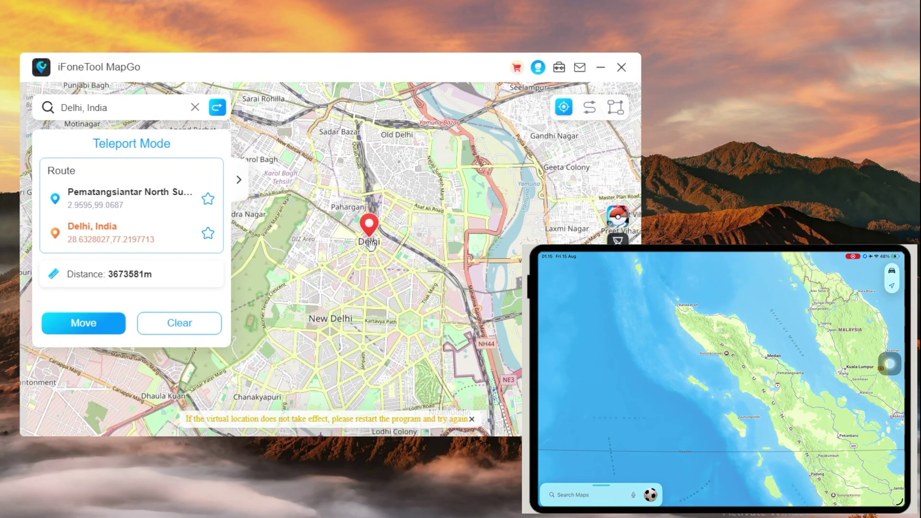
Teleport the iPad to Delhi, then bring up the Install Customized POGO Game prompt
{"action": "left_click", "coordinate": [72, 326]}
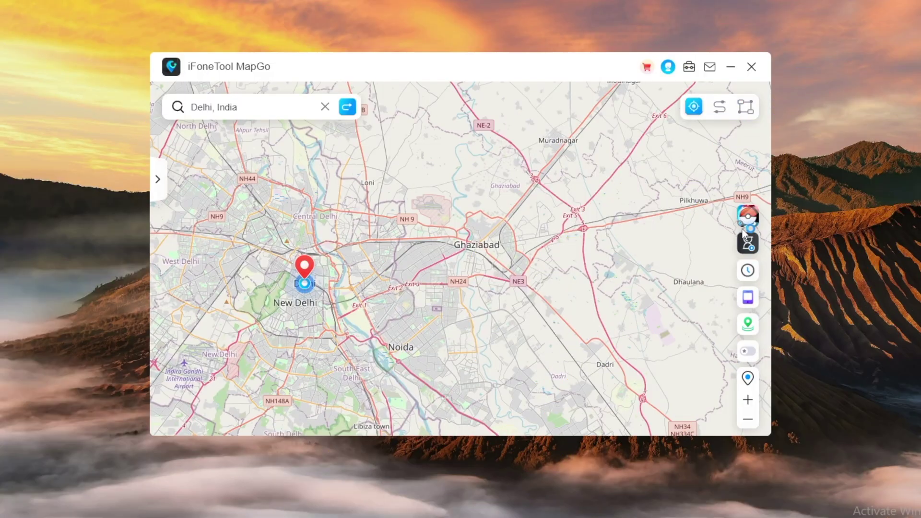
{"action": "left_click", "coordinate": [746, 218]}
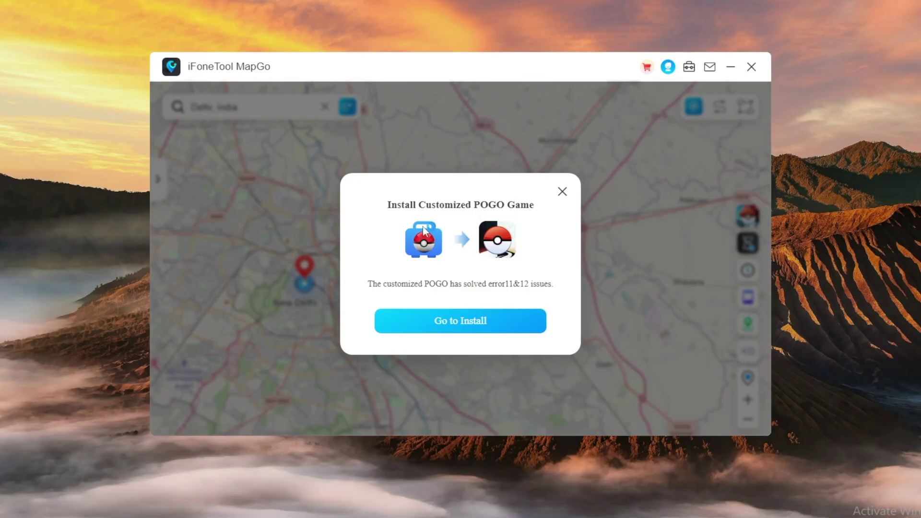
Close the Install Customized POGO Game prompt, returning to the map pinned at New Delhi
{"action": "left_click", "coordinate": [455, 321]}
{"action": "left_click", "coordinate": [562, 193]}
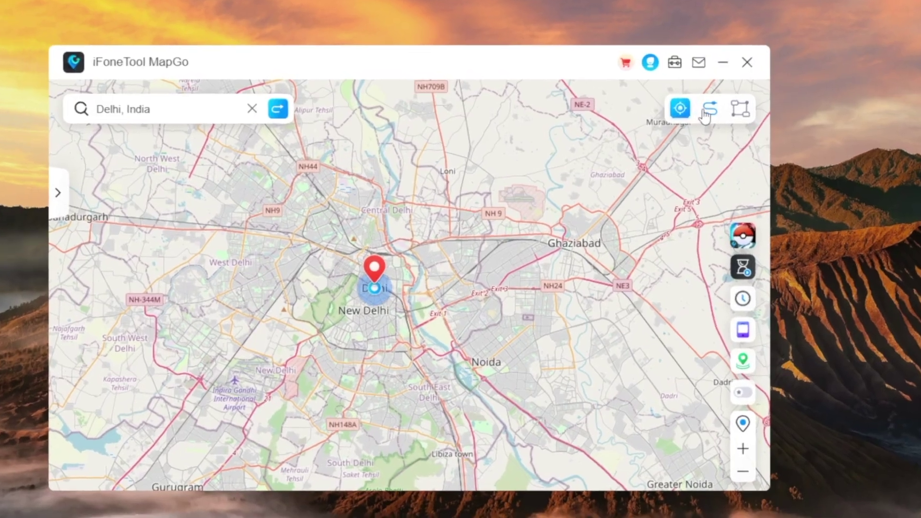
In Two-spot Mode, set Pitampura as the destination and the speed to 12,31 m/s
{"action": "left_click", "coordinate": [720, 106]}
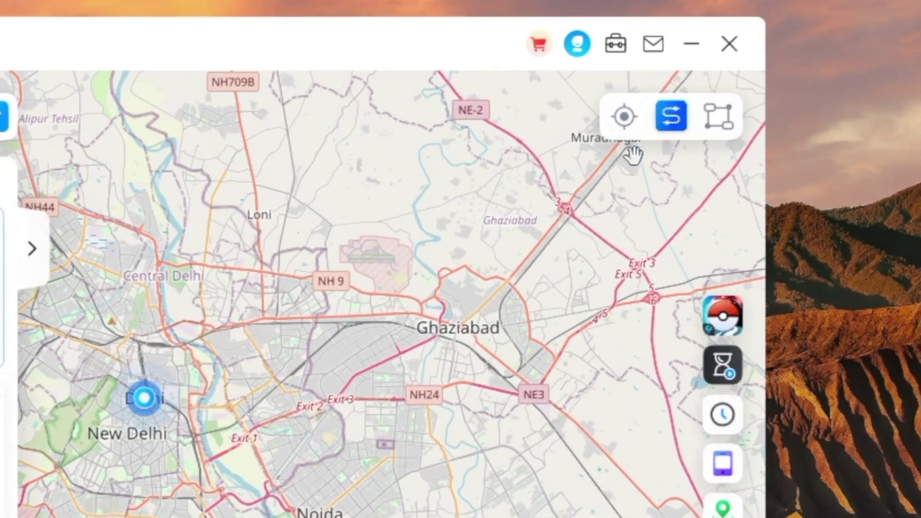
{"action": "left_click_drag", "start_coordinate": [417, 259], "coordinate": [527, 249]}
{"action": "left_click", "coordinate": [262, 373]}
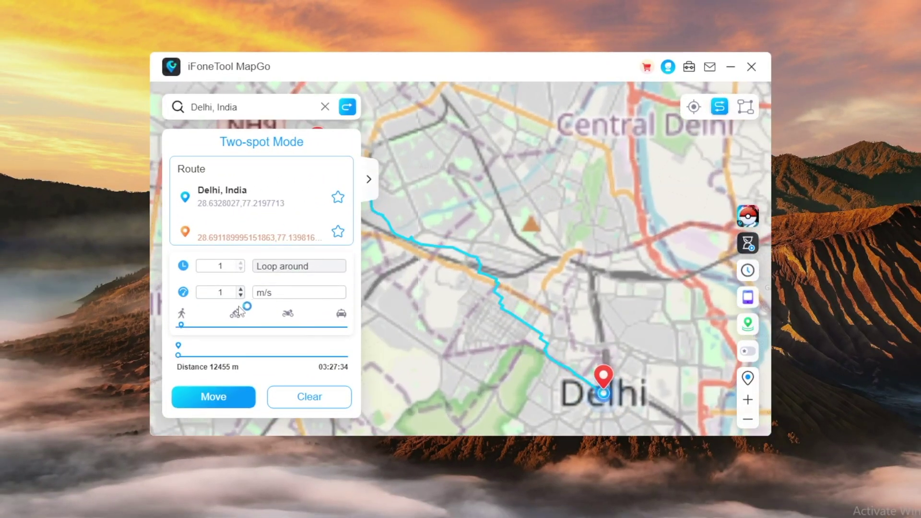
{"action": "left_click_drag", "start_coordinate": [484, 307], "coordinate": [613, 317]}
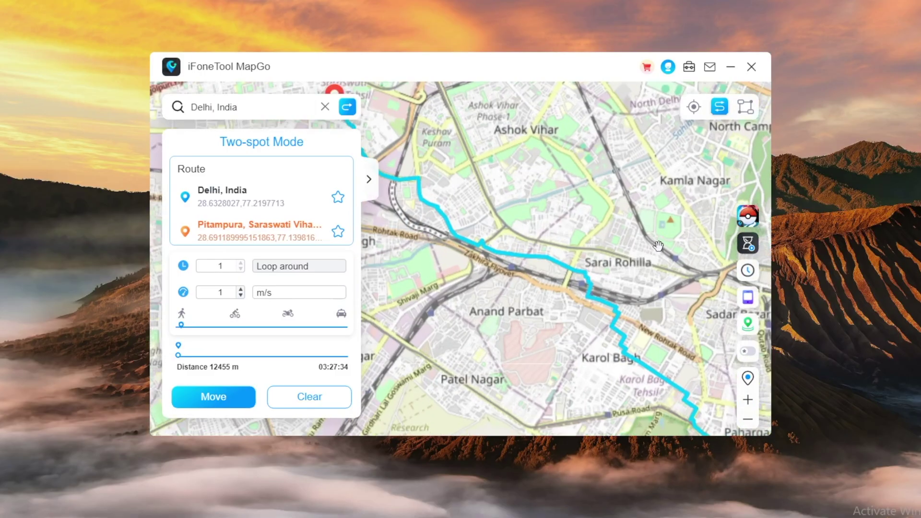
{"action": "scroll", "coordinate": [650, 253], "scroll_direction": "up", "scroll_amount": 2}
{"action": "scroll", "coordinate": [650, 253], "scroll_direction": "down", "scroll_amount": 4}
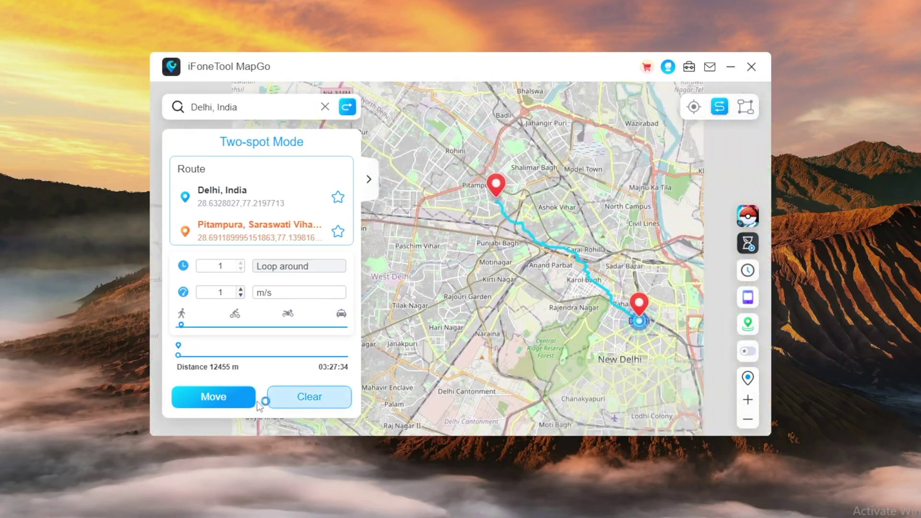
{"action": "left_click_drag", "start_coordinate": [208, 330], "coordinate": [237, 333]}
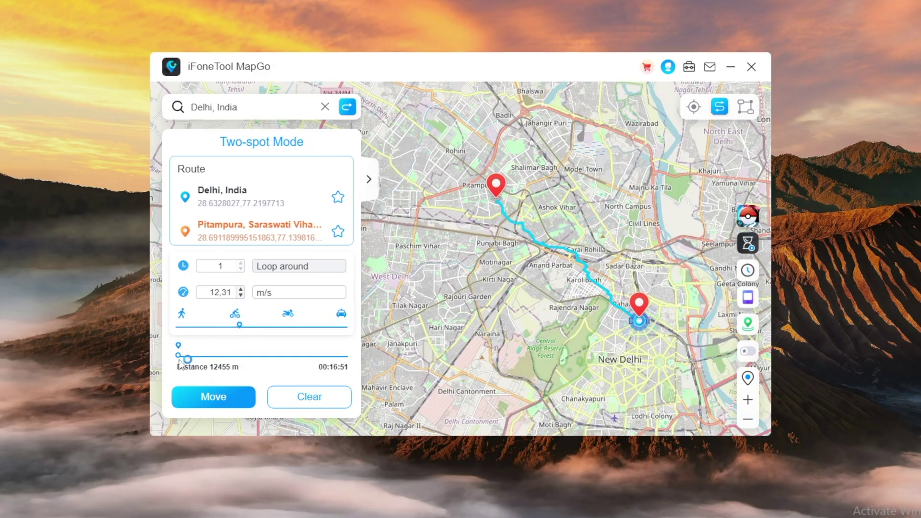
{"action": "left_click_drag", "start_coordinate": [182, 360], "coordinate": [202, 361]}
Start the Delhi–Pitampura route and zoom in to follow the marker near Rajiv Chowk
{"action": "left_click", "coordinate": [213, 397]}
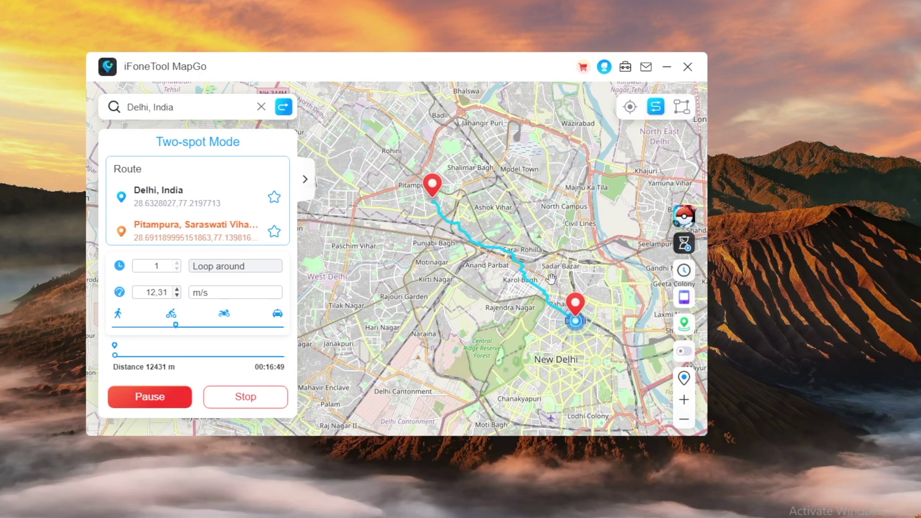
{"action": "scroll", "coordinate": [654, 340], "scroll_direction": "up", "scroll_amount": 3}
{"action": "scroll", "coordinate": [512, 339], "scroll_direction": "up", "scroll_amount": 5}
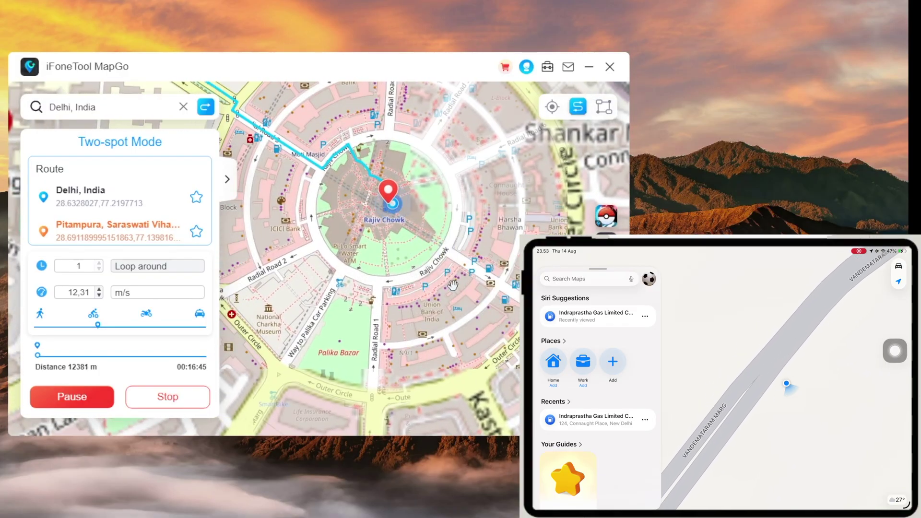
{"action": "scroll", "coordinate": [453, 285], "scroll_direction": "up", "scroll_amount": 2}
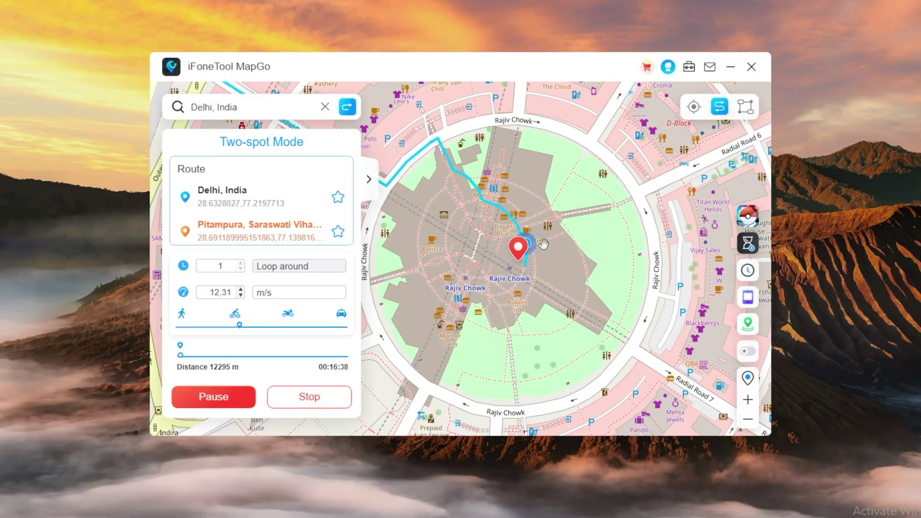
{"action": "scroll", "coordinate": [567, 234], "scroll_direction": "down", "scroll_amount": 5}
Stop the two-spot run, switch to Multi-spot Mode, and add the first stops near Rajendra Nagar
{"action": "left_click", "coordinate": [338, 407]}
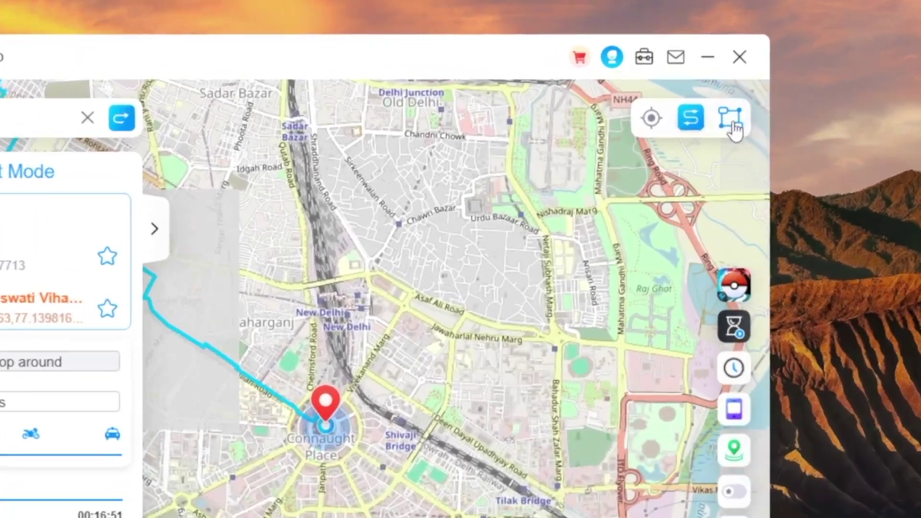
{"action": "left_click", "coordinate": [746, 106]}
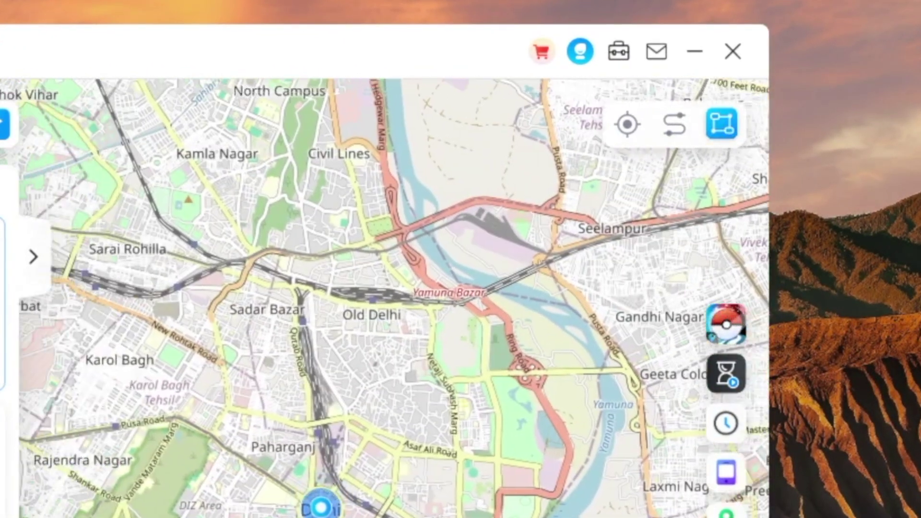
{"action": "left_click_drag", "start_coordinate": [237, 303], "coordinate": [290, 308]}
{"action": "left_click", "coordinate": [267, 265]}
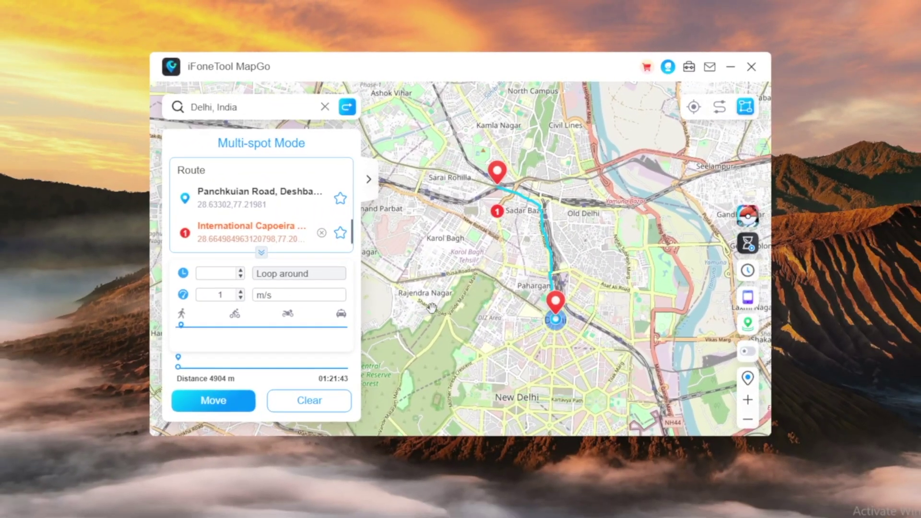
{"action": "left_click", "coordinate": [329, 378]}
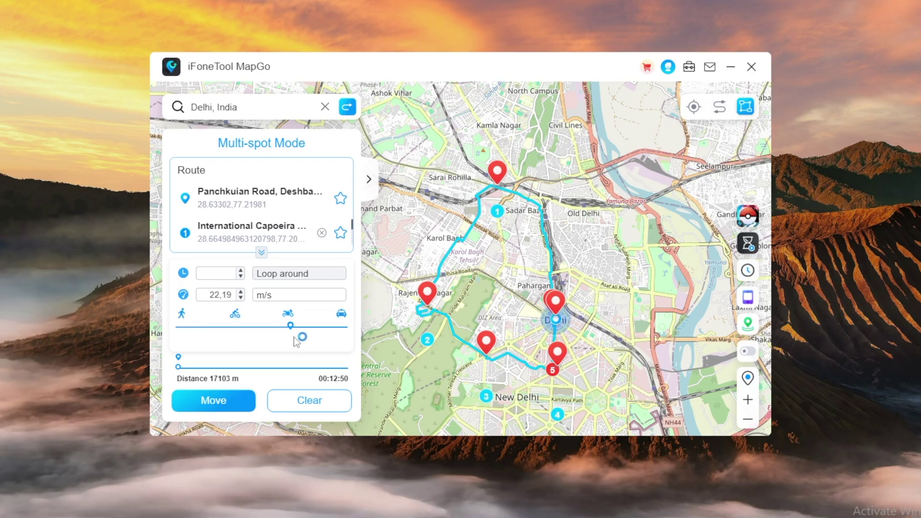
Start the multi-spot movement through Connaught Place and zoom in on Rajiv Chowk to follow the marker
{"action": "left_click", "coordinate": [236, 409]}
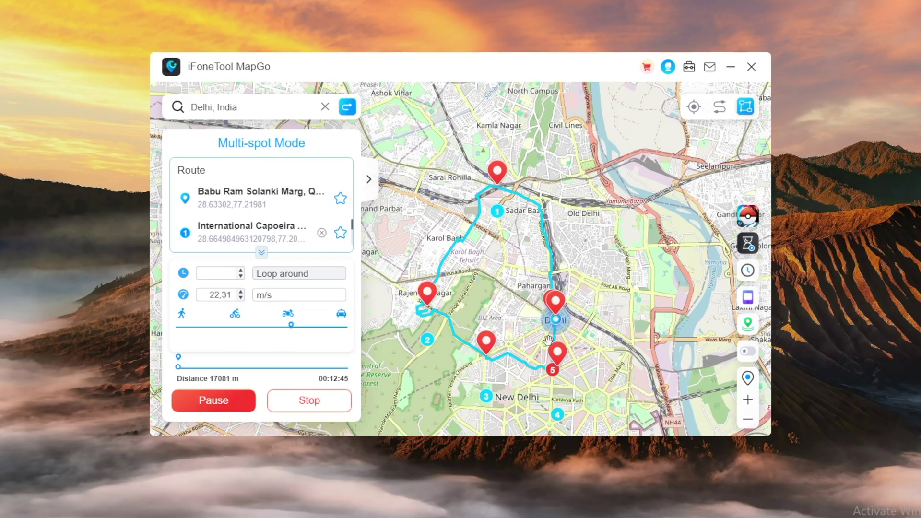
{"action": "scroll", "coordinate": [555, 344], "scroll_direction": "up", "scroll_amount": 5}
{"action": "scroll", "coordinate": [555, 343], "scroll_direction": "up", "scroll_amount": 4}
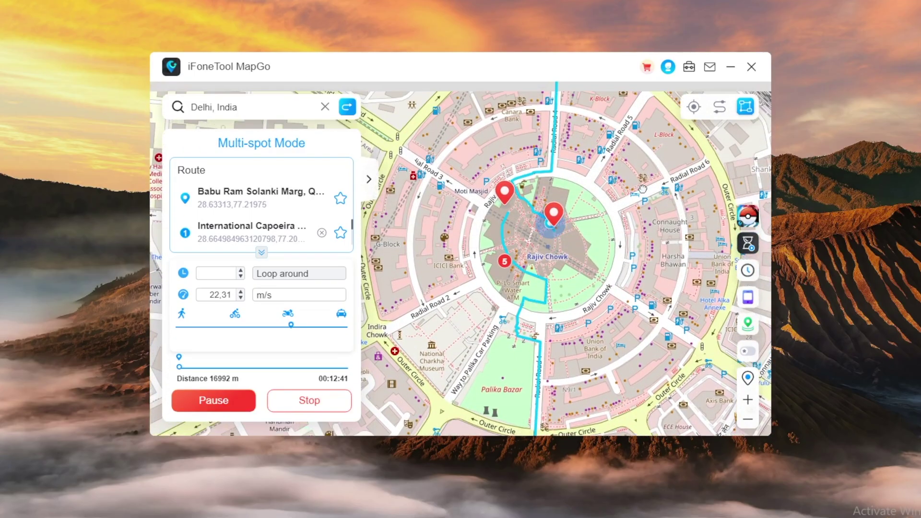
{"action": "scroll", "coordinate": [576, 266], "scroll_direction": "down", "scroll_amount": 5}
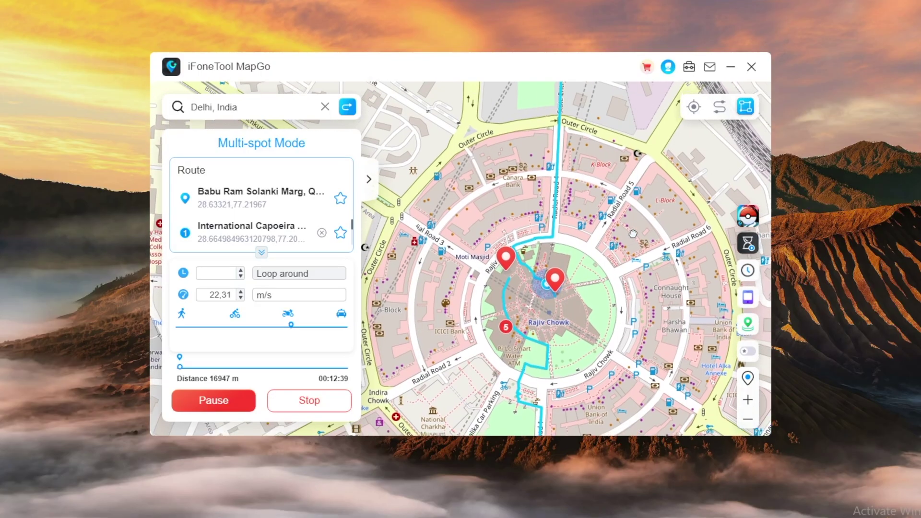
{"action": "scroll", "coordinate": [634, 233], "scroll_direction": "up", "scroll_amount": 5}
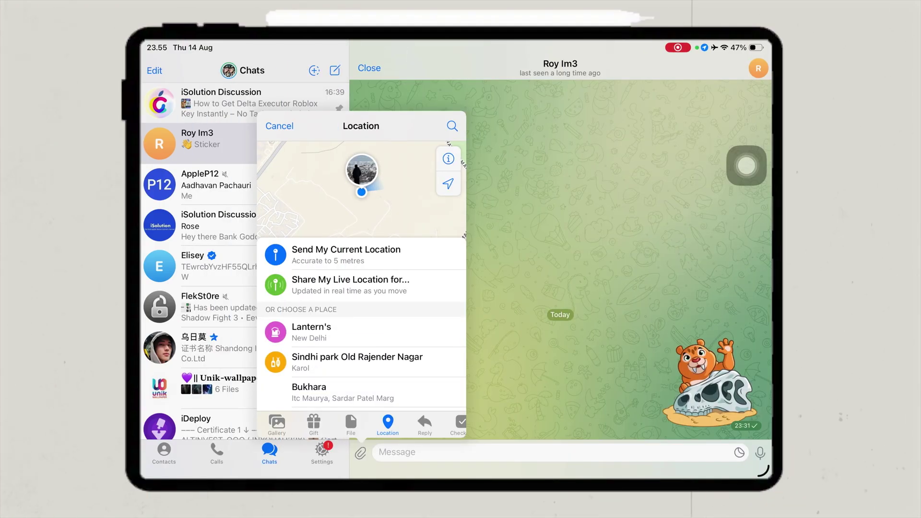
Share the live location in the Telegram chat for 15 minutes, then confirm the USB-connected device in MapGo
{"action": "left_click", "coordinate": [350, 284]}
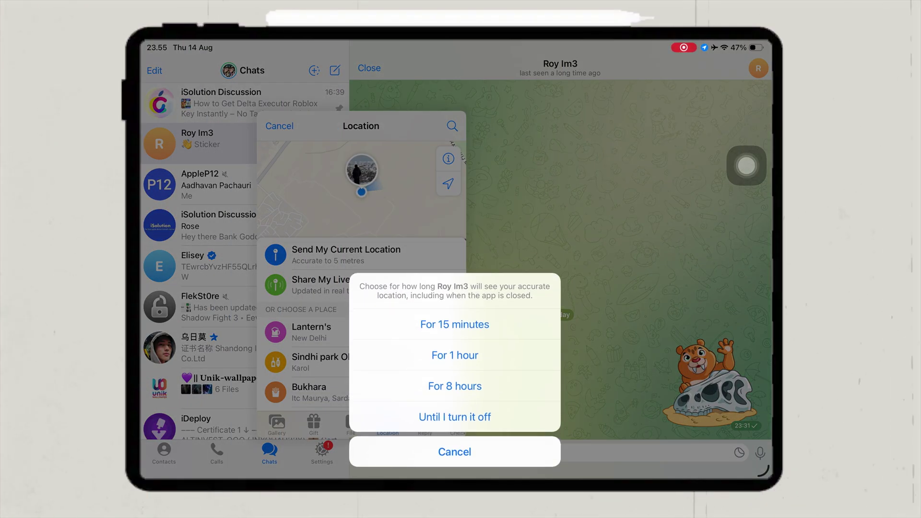
{"action": "left_click", "coordinate": [455, 324]}
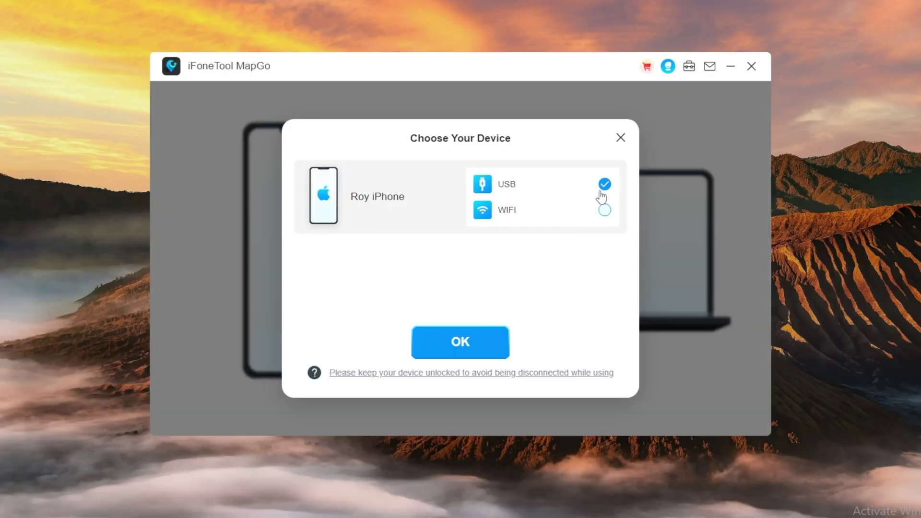
{"action": "left_click", "coordinate": [605, 185]}
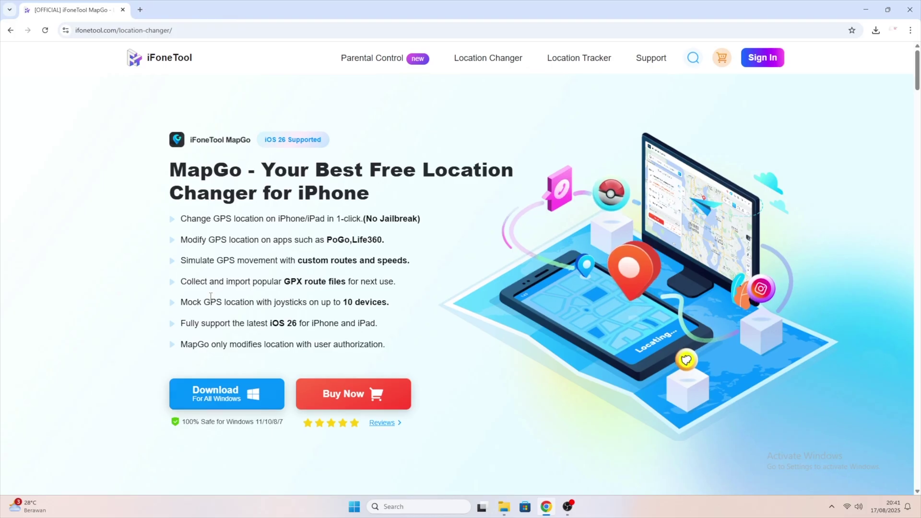
Highlight the MapGo page heading and the bullets on 1-click GPS change and PoGo/Life360
{"action": "scroll", "coordinate": [210, 298], "scroll_direction": "down", "scroll_amount": 9}
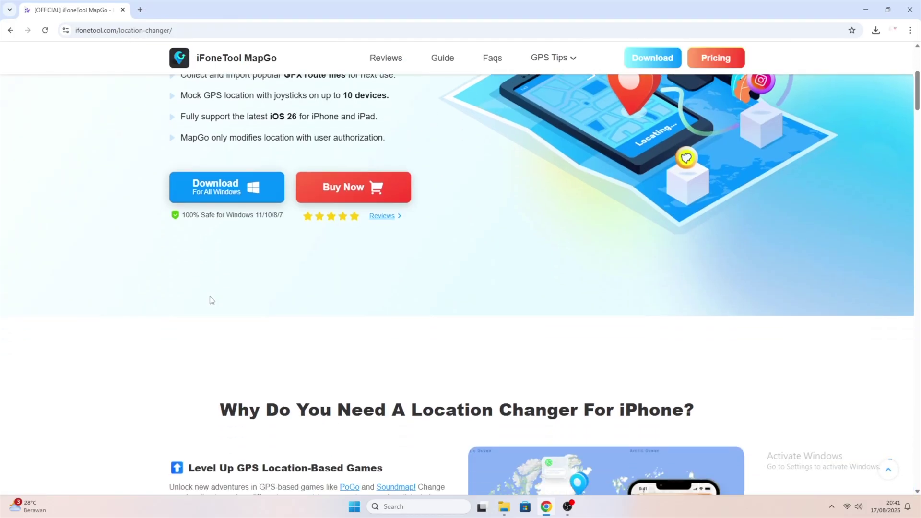
{"action": "scroll", "coordinate": [193, 256], "scroll_direction": "up", "scroll_amount": 7}
{"action": "scroll", "coordinate": [193, 257], "scroll_direction": "up", "scroll_amount": 3}
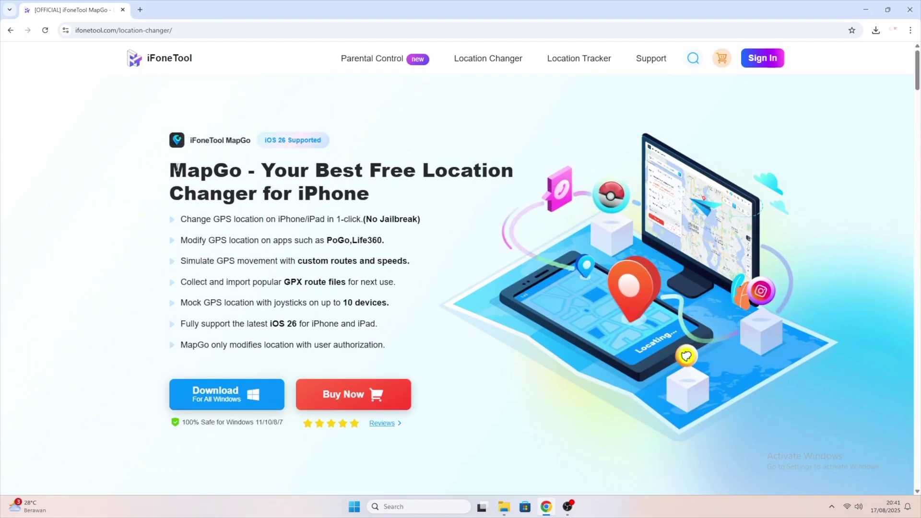
{"action": "left_click_drag", "start_coordinate": [170, 166], "coordinate": [383, 198]}
{"action": "left_click", "coordinate": [384, 198]}
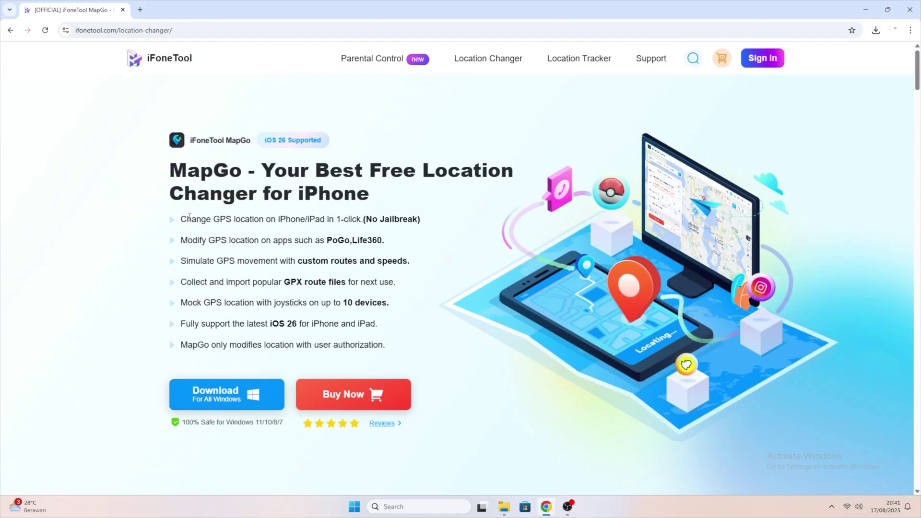
{"action": "left_click_drag", "start_coordinate": [181, 219], "coordinate": [436, 223]}
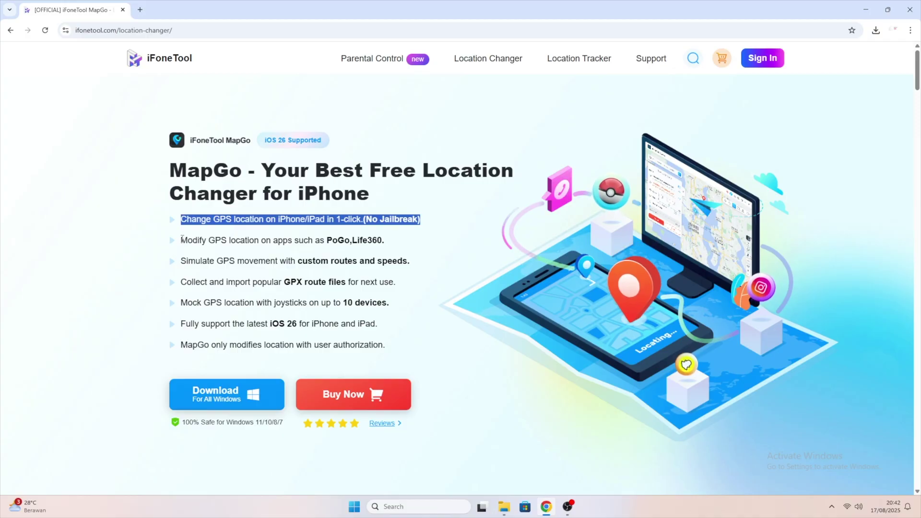
{"action": "left_click_drag", "start_coordinate": [180, 240], "coordinate": [425, 247]}
{"action": "left_click", "coordinate": [425, 247]}
Highlight the GPX route files bullet, then scroll down to the LBS Games, Social Apps and GPS Tracking Apps grid
{"action": "scroll", "coordinate": [192, 262], "scroll_direction": "down", "scroll_amount": 1}
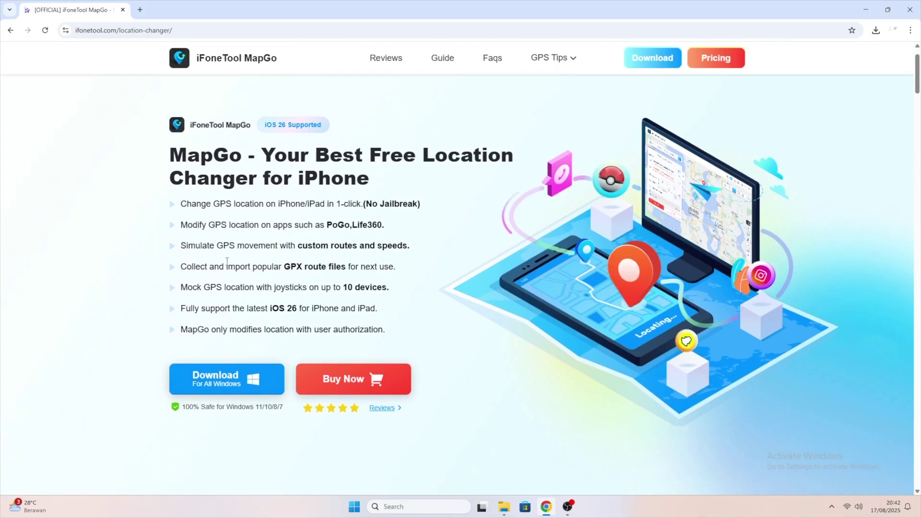
{"action": "left_click_drag", "start_coordinate": [181, 267], "coordinate": [487, 275]}
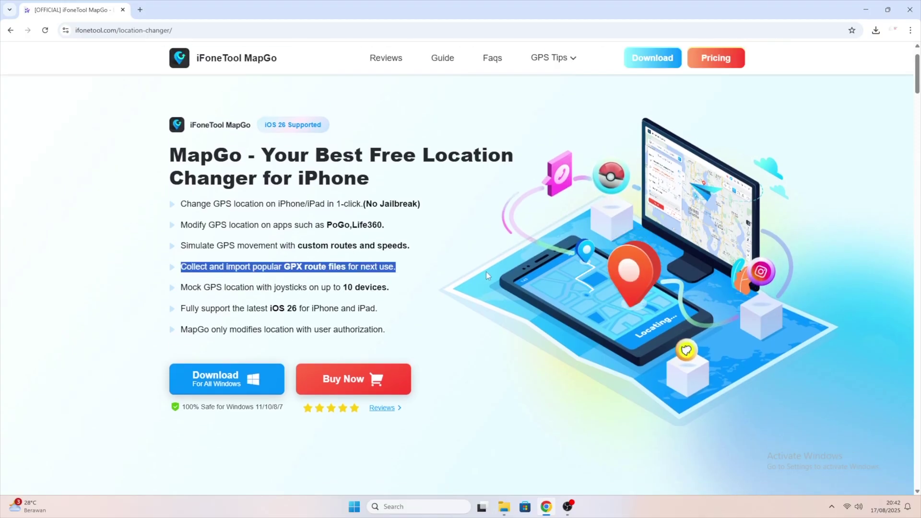
{"action": "left_click", "coordinate": [468, 275]}
{"action": "scroll", "coordinate": [419, 331], "scroll_direction": "down", "scroll_amount": 10}
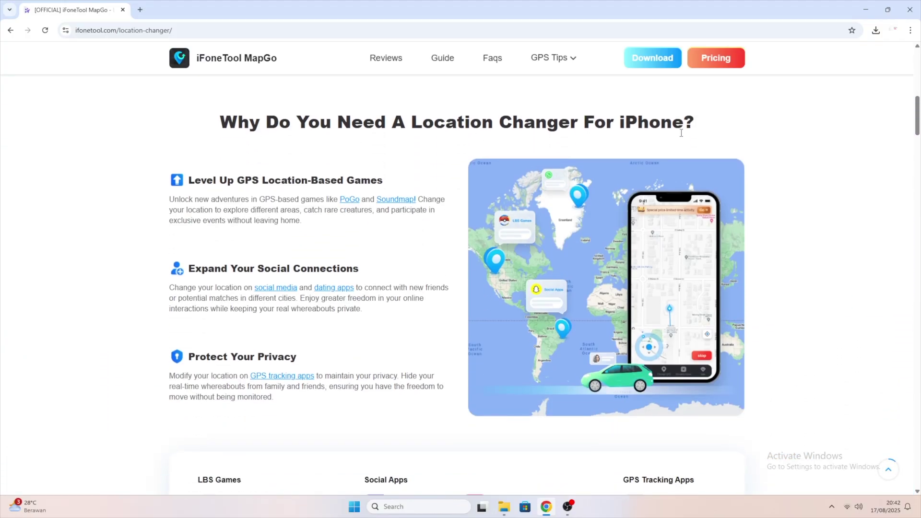
{"action": "scroll", "coordinate": [357, 274], "scroll_direction": "down", "scroll_amount": 5}
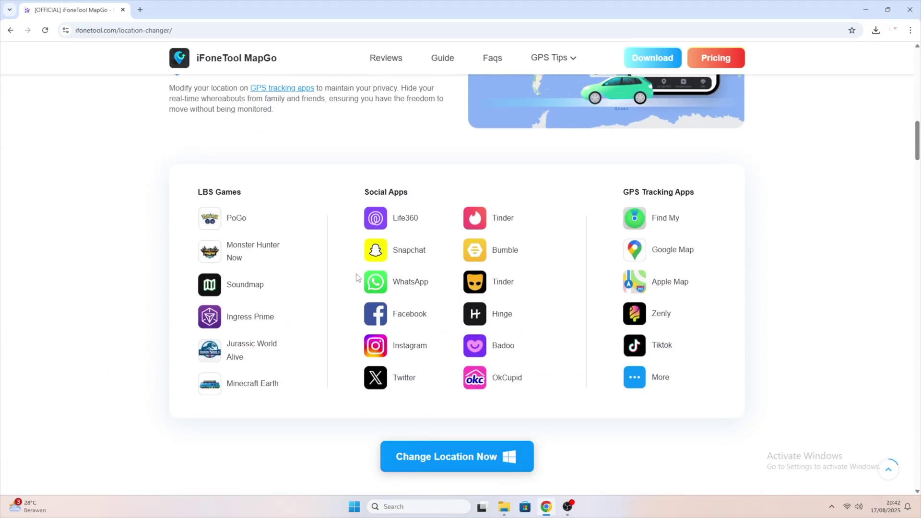